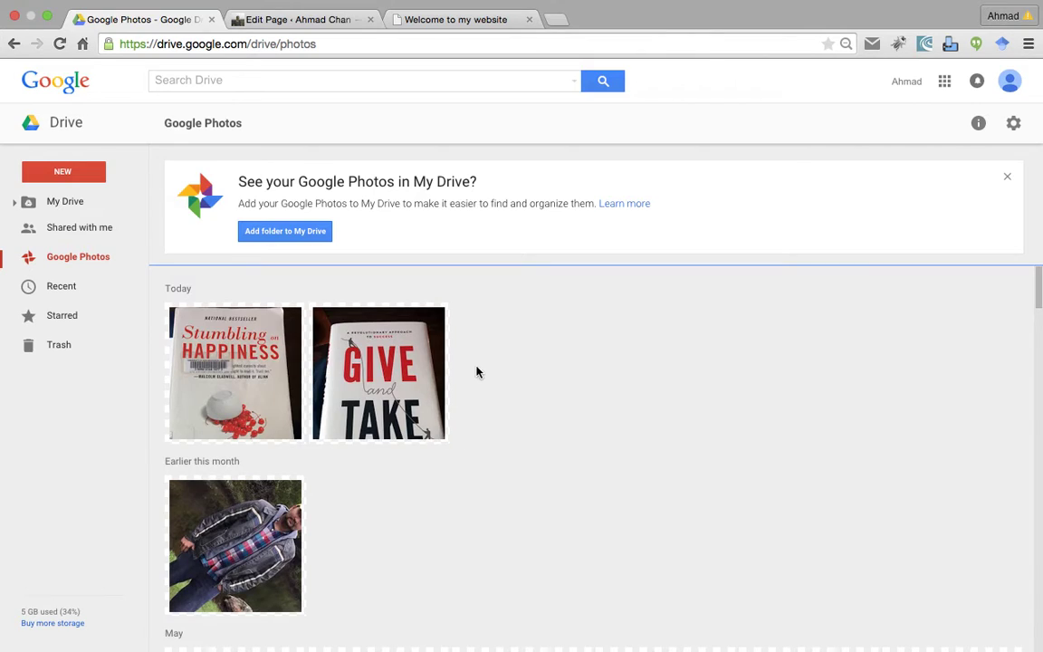
# Select the Stumbling on Happiness cover photo in Google Photos.
pyautogui.click(264, 362)
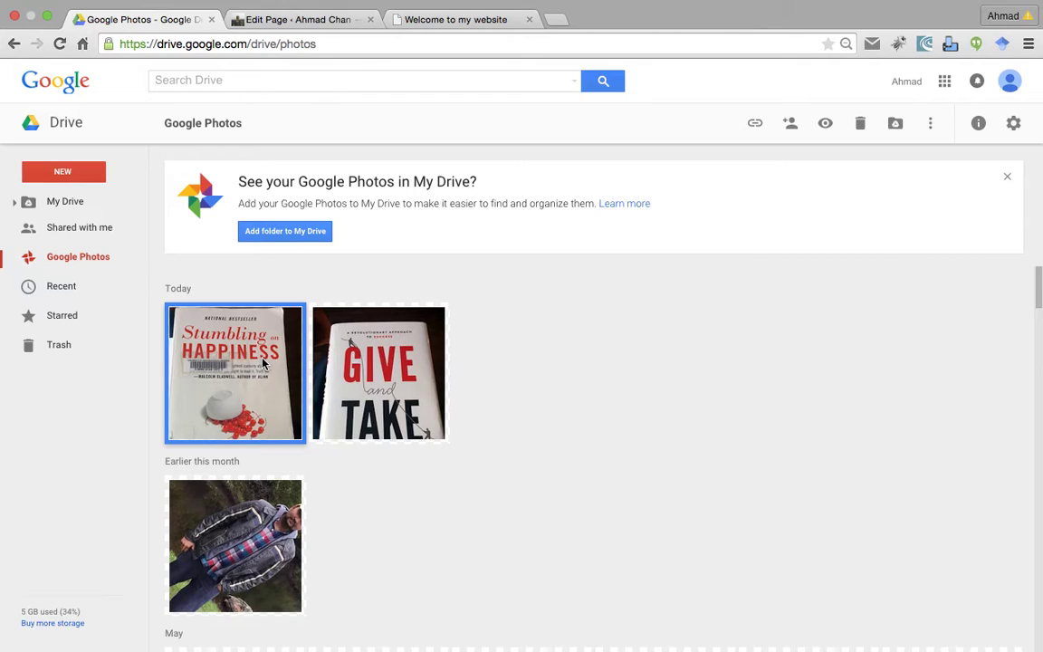
# Open sharing for the Stumbling on Happiness photo and select its viewable link.
pyautogui.rightClick(263, 362)
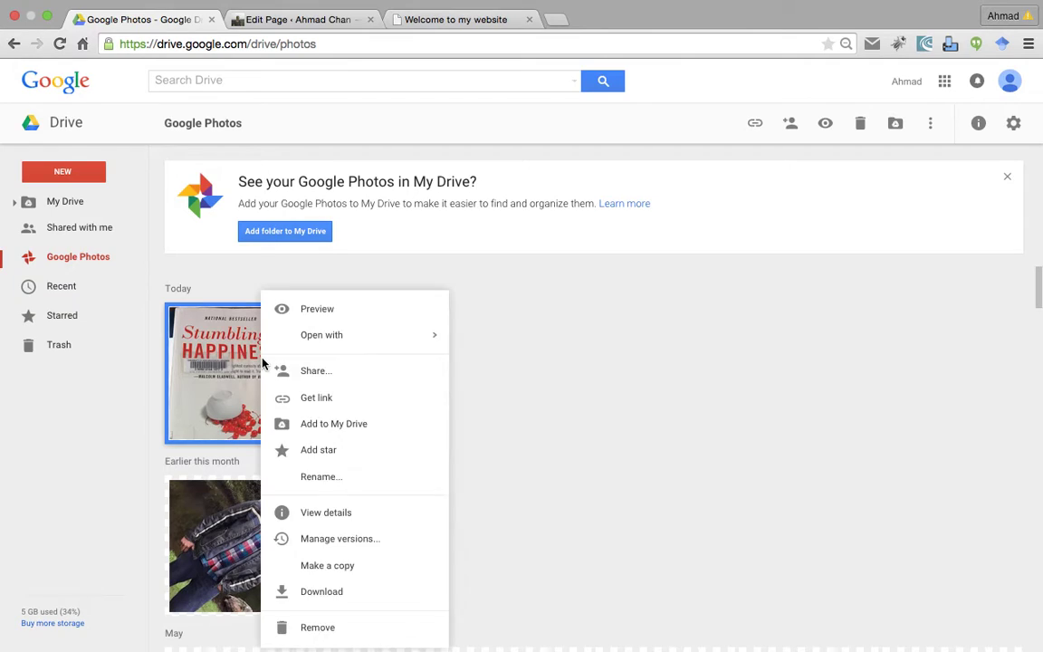
pyautogui.click(335, 373)
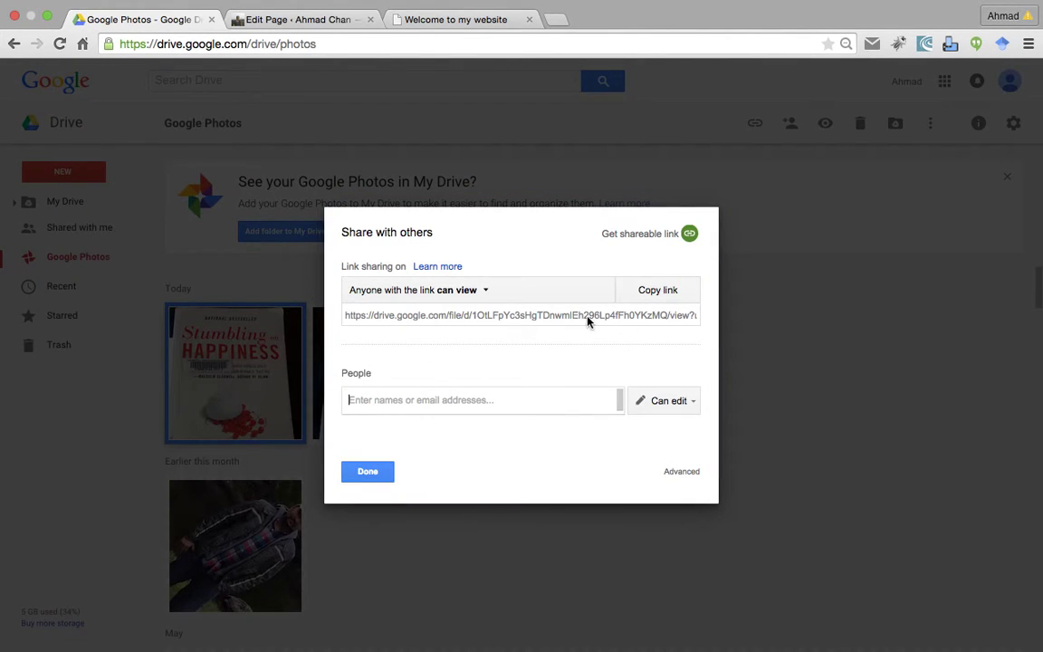
pyautogui.click(561, 315)
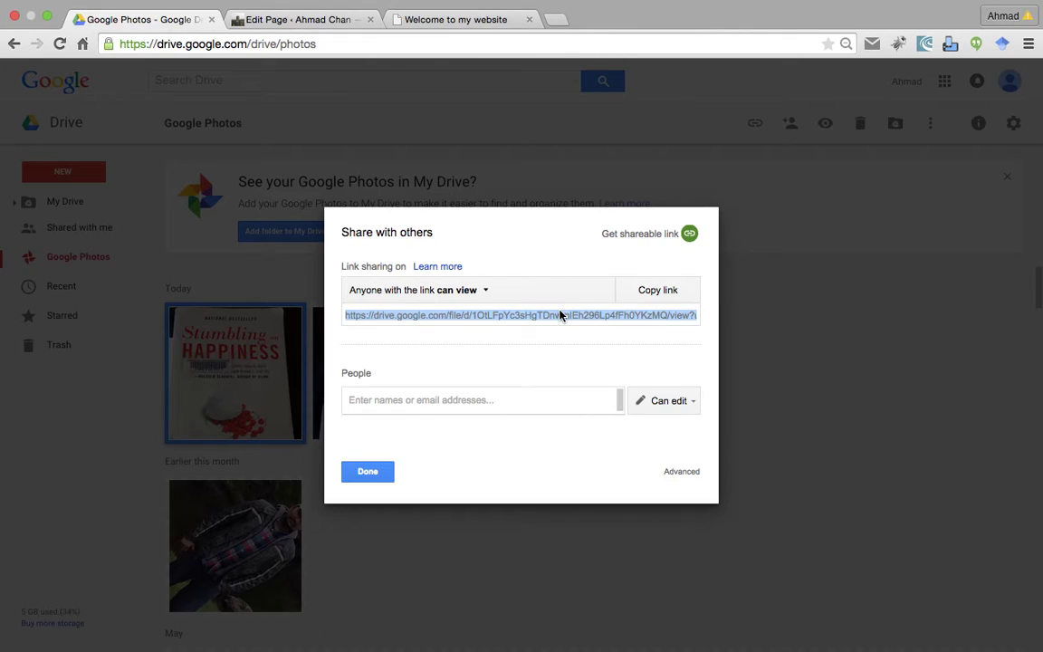
# Open the photo's shared link and copy the cover's direct image address.
pyautogui.click(336, 45)
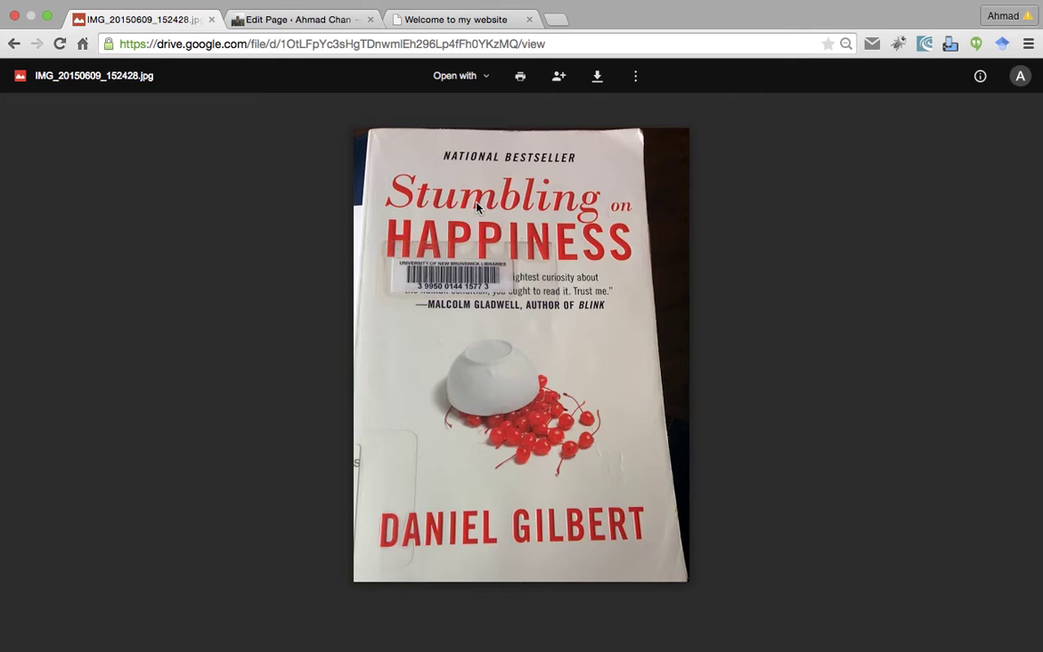
pyautogui.rightClick(477, 207)
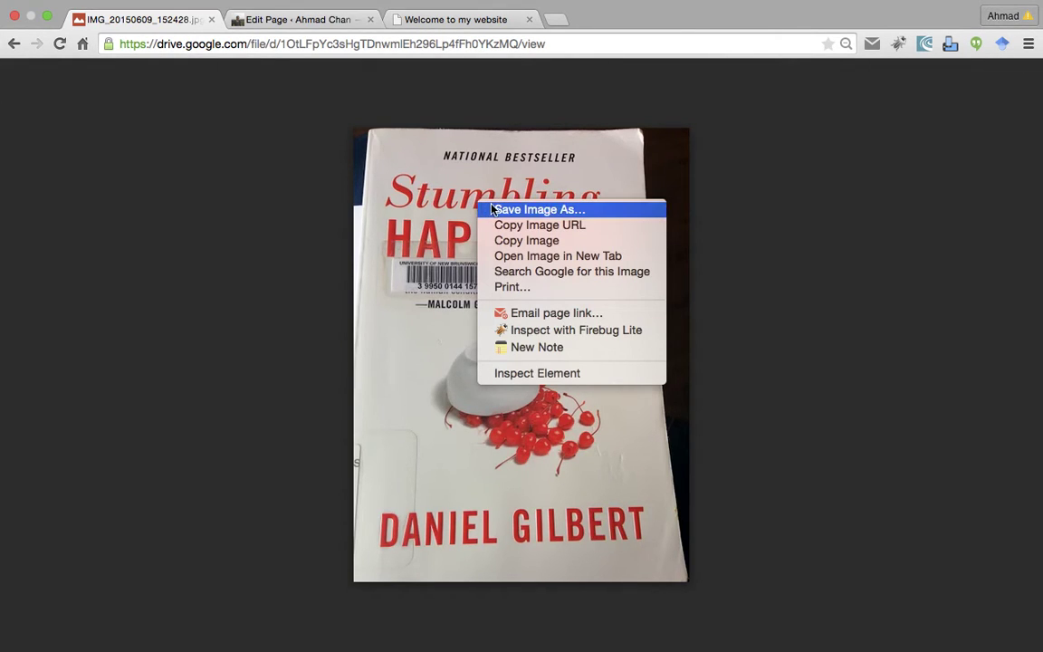
pyautogui.click(540, 224)
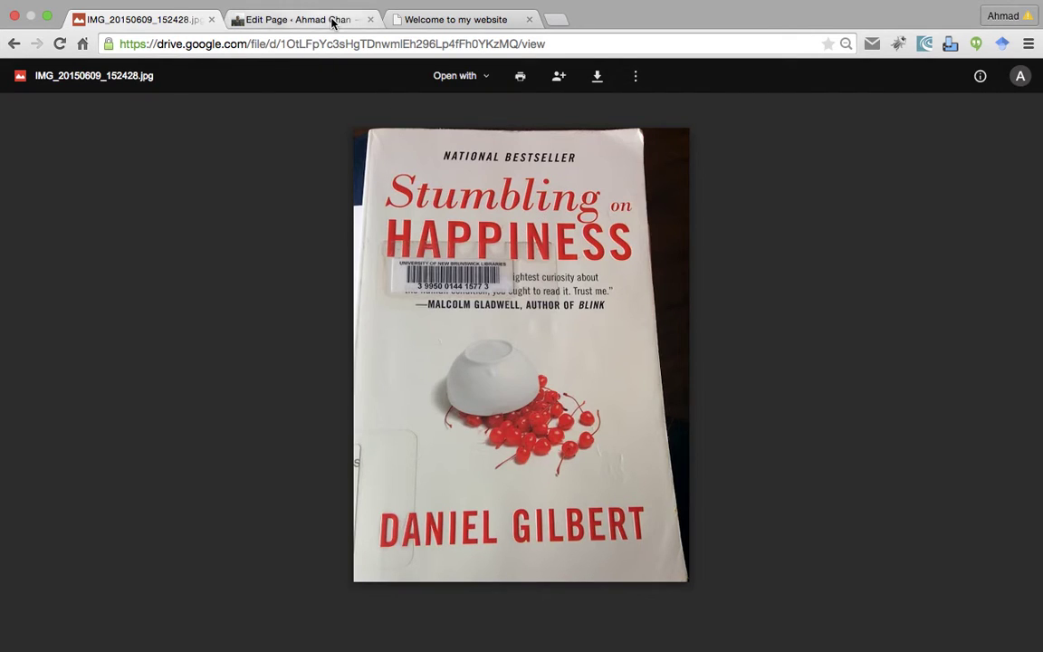
# Paste the copied image address on a new line in the Books and Poetry page code.
pyautogui.click(298, 19)
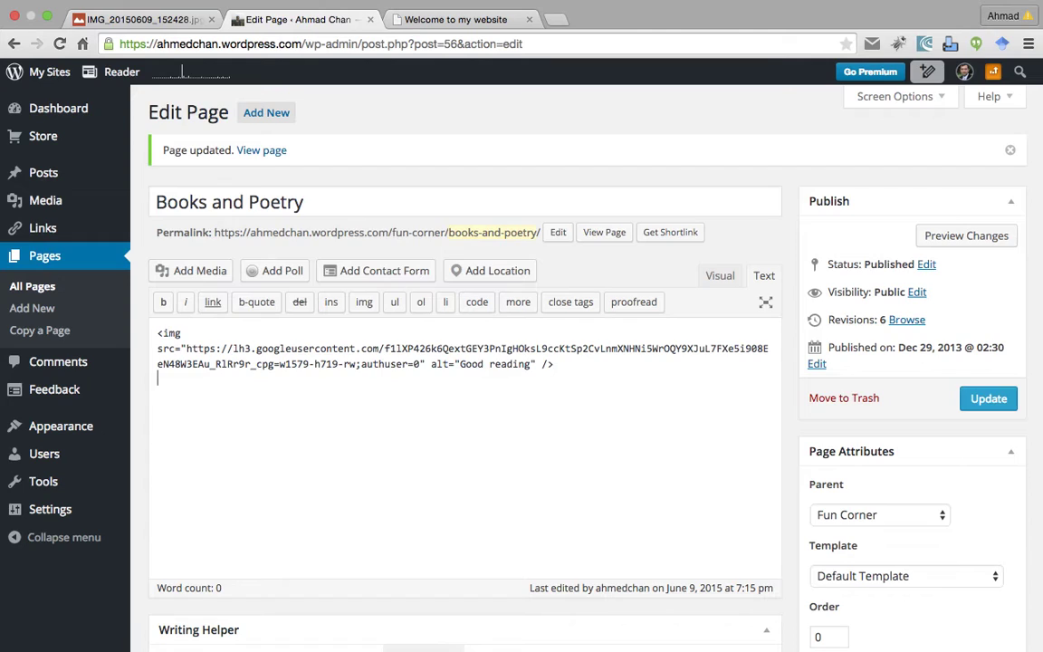
pyautogui.press('Return')
pyautogui.press('Return')
pyautogui.hotkey('ctrl', 'v')
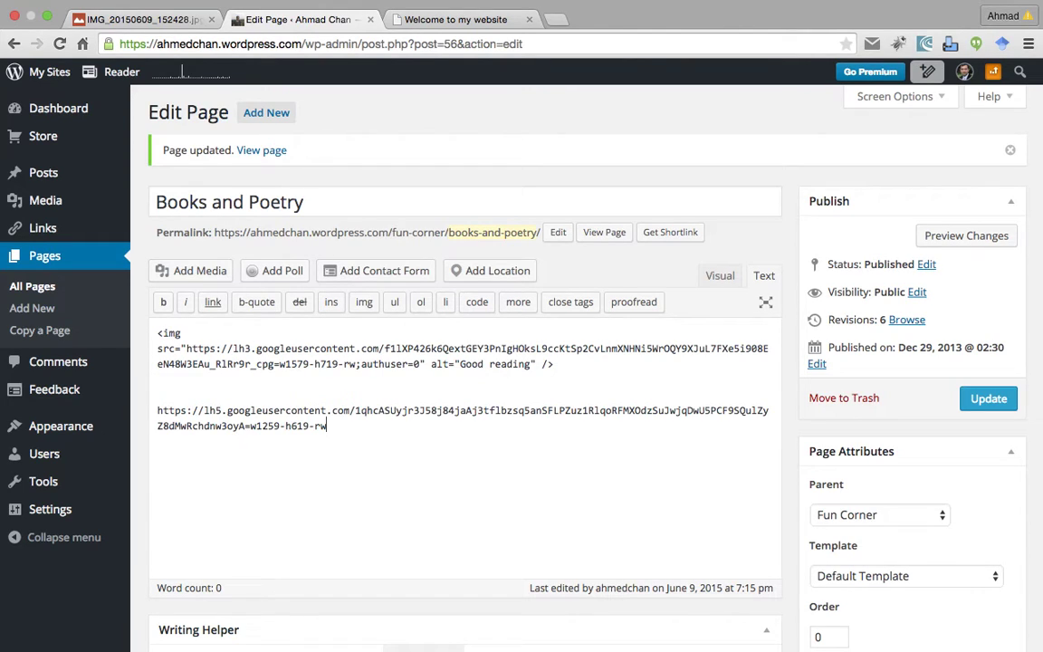
# Duplicate the first image tag onto the empty line above the pasted address.
pyautogui.click(553, 363)
pyautogui.moveTo(553, 363); pyautogui.dragTo(154, 332)
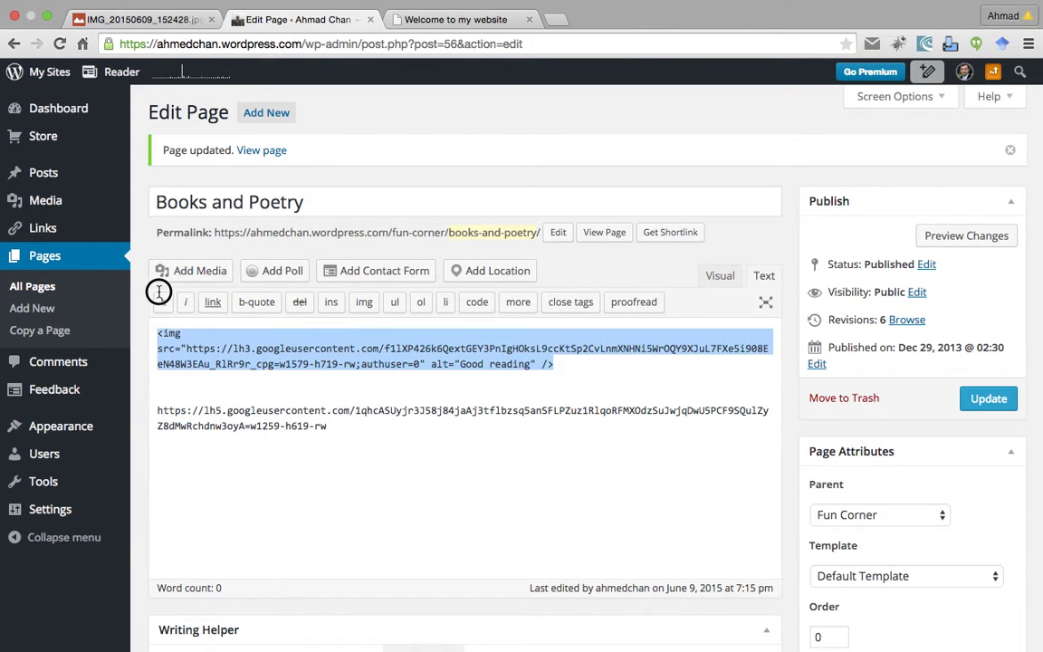
pyautogui.click(168, 387)
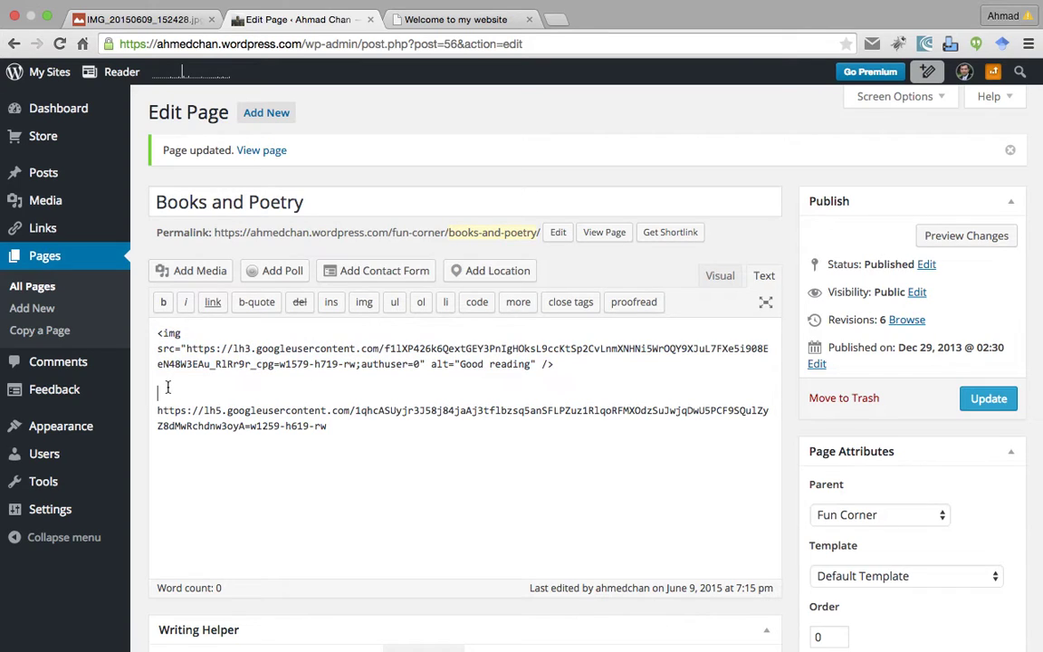
pyautogui.press('super+v')
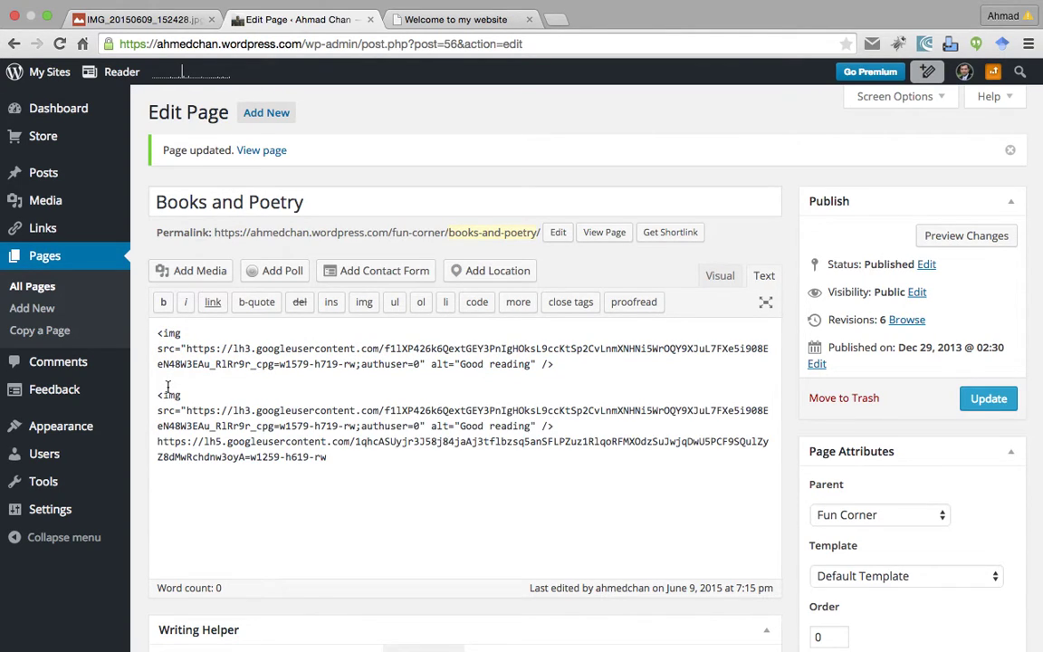
pyautogui.press('Return')
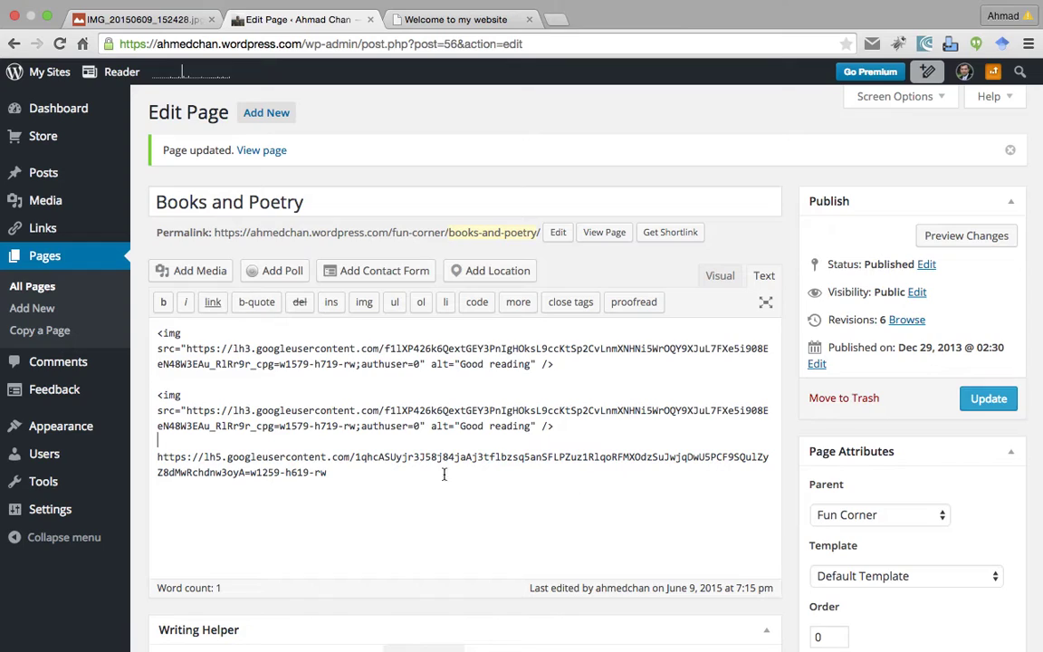
# Swap the second tag's old src for the googleusercontent address and remove the stray line.
pyautogui.moveTo(328, 473); pyautogui.dragTo(159, 456)
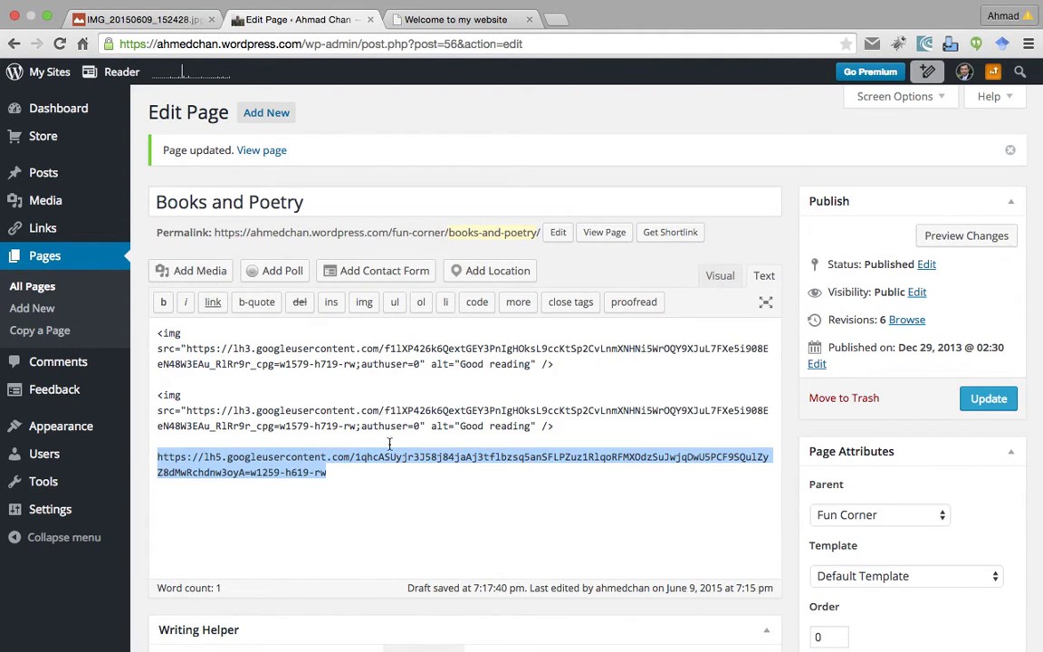
pyautogui.moveTo(421, 425); pyautogui.dragTo(187, 410)
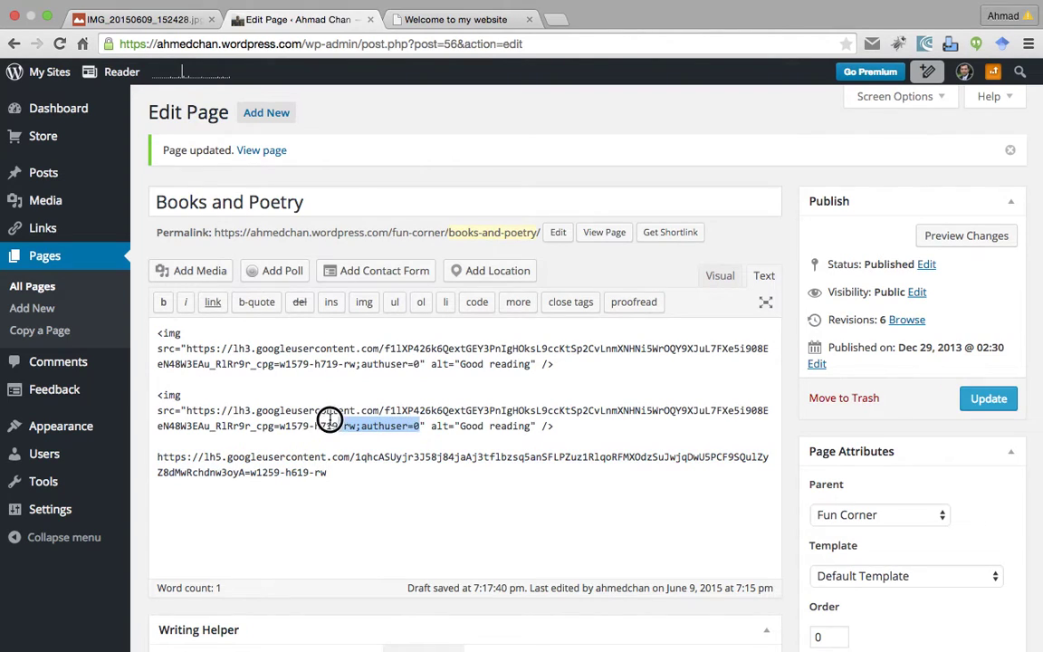
pyautogui.hotkey('ctrl', 'v')
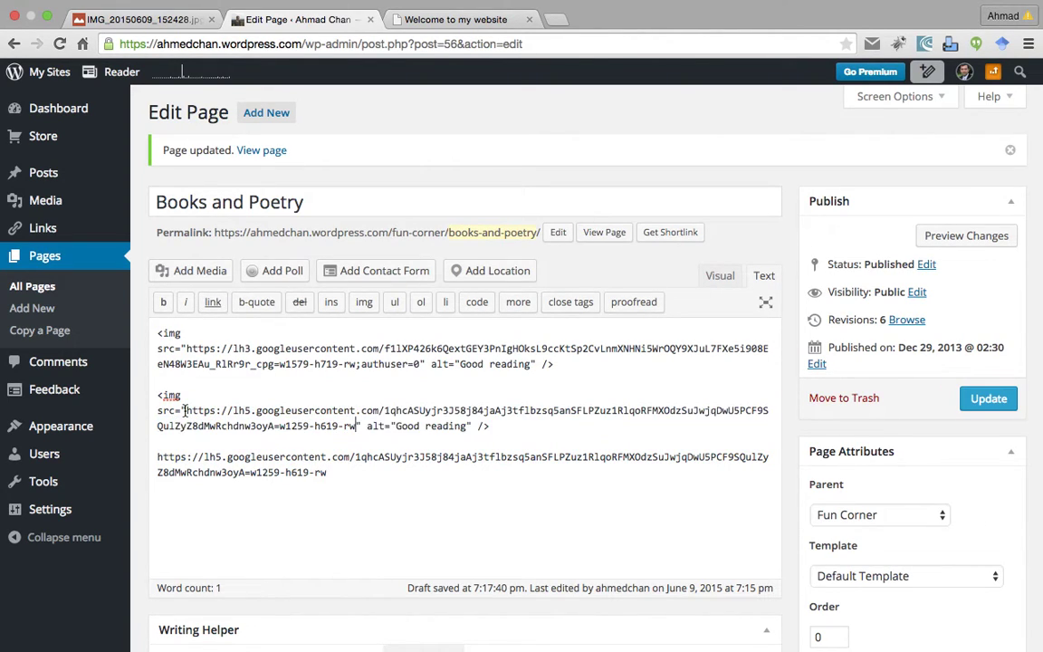
pyautogui.moveTo(328, 471); pyautogui.dragTo(141, 457)
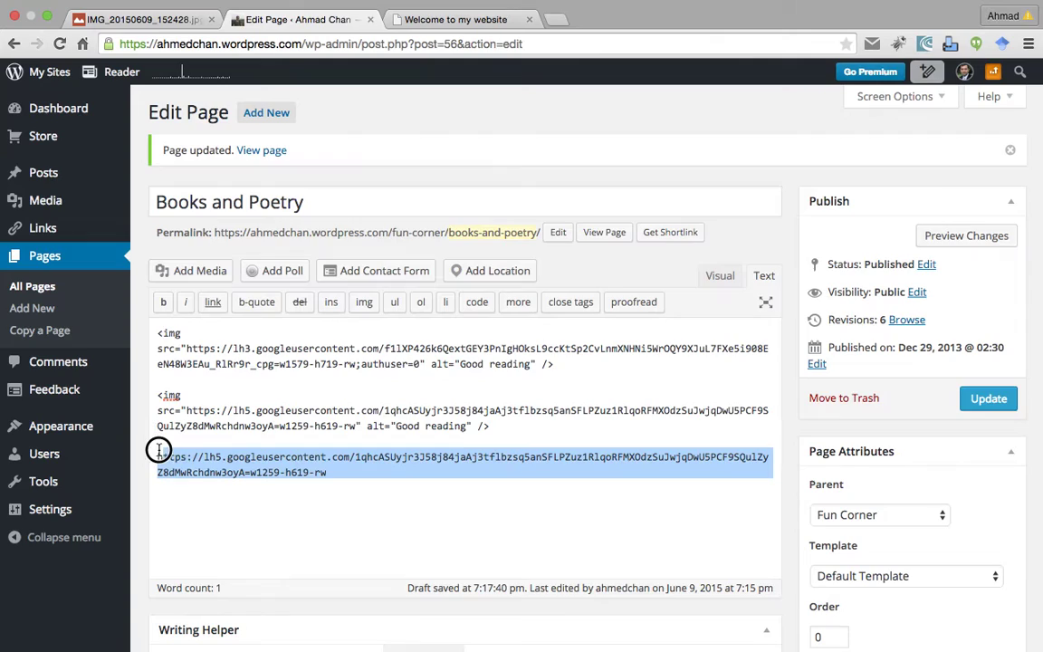
pyautogui.press('BackSpace')
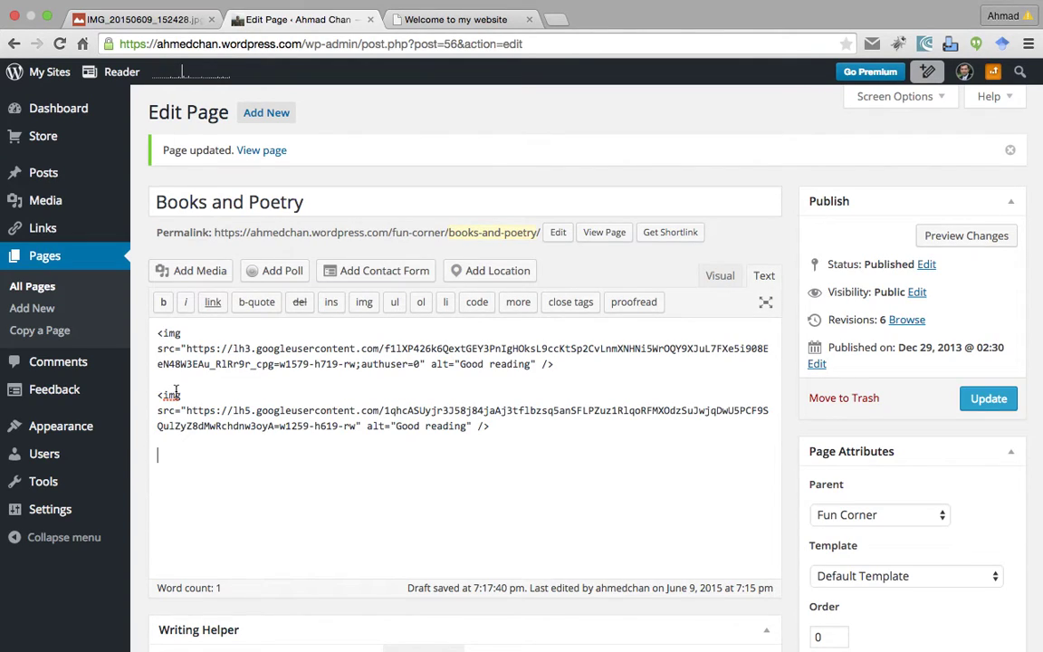
# Put the src attribute back on its own line and update the Books and Poetry page.
pyautogui.click(163, 410)
pyautogui.press('BackSpace')
pyautogui.press('BackSpace')
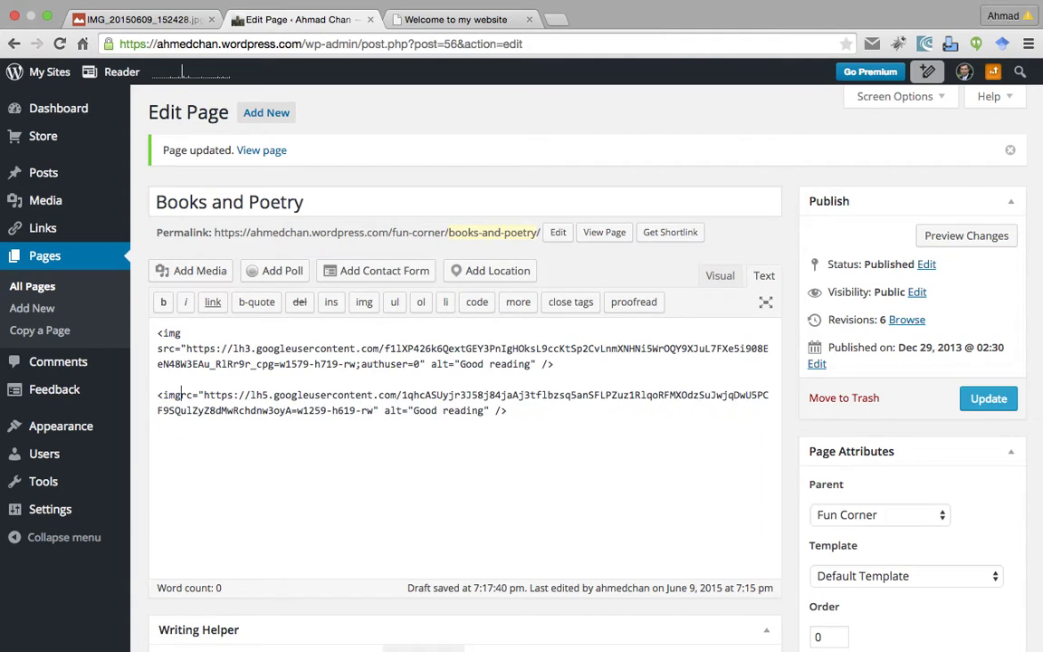
pyautogui.write('s')
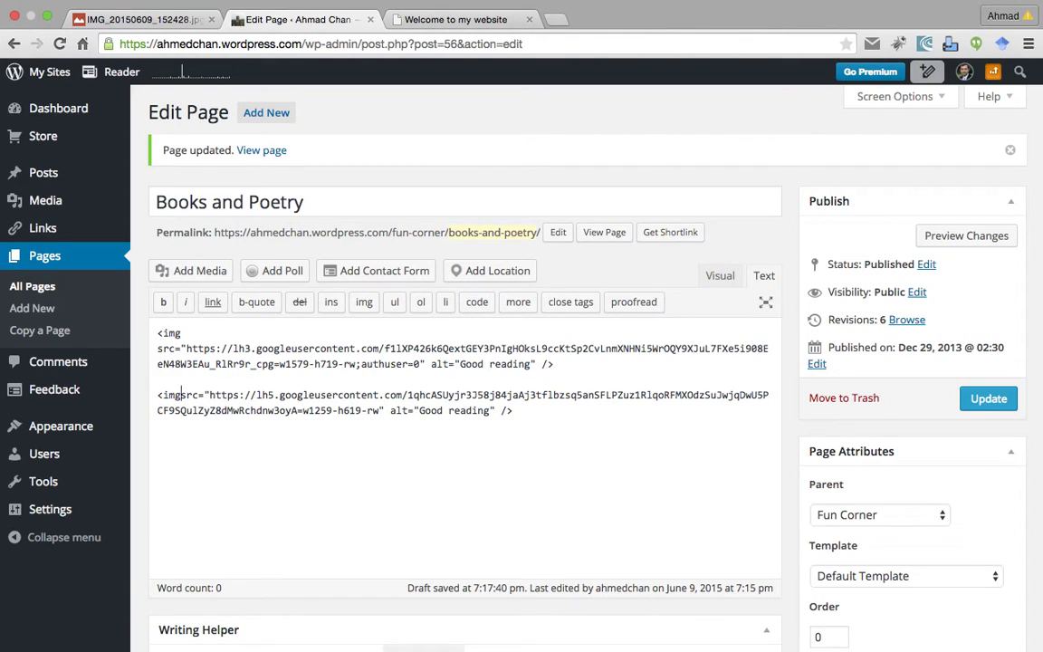
pyautogui.press('Return')
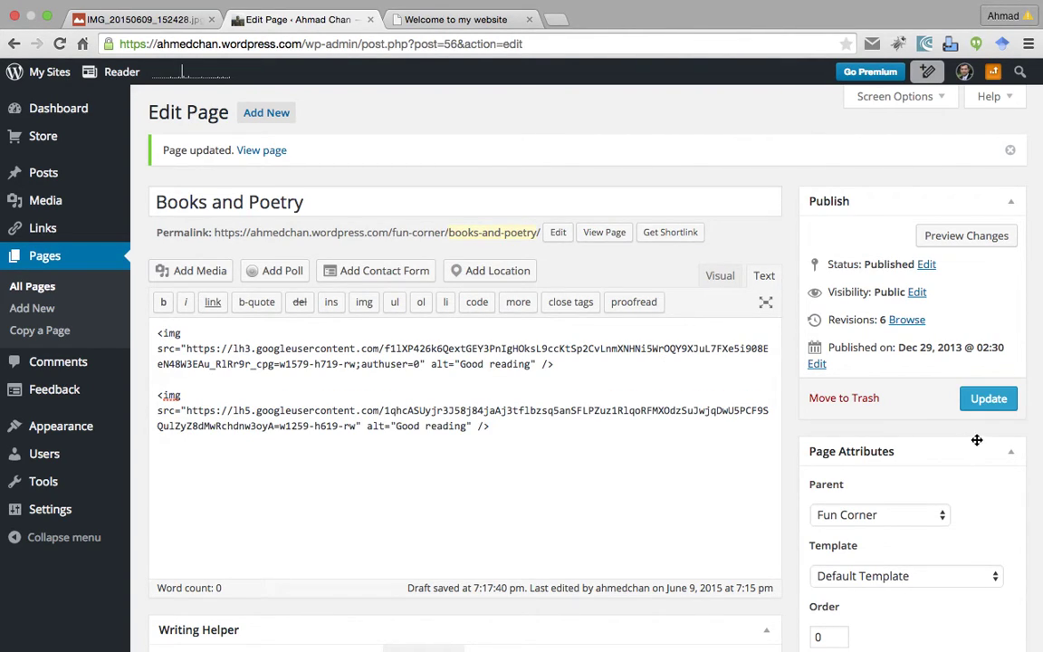
pyautogui.click(988, 398)
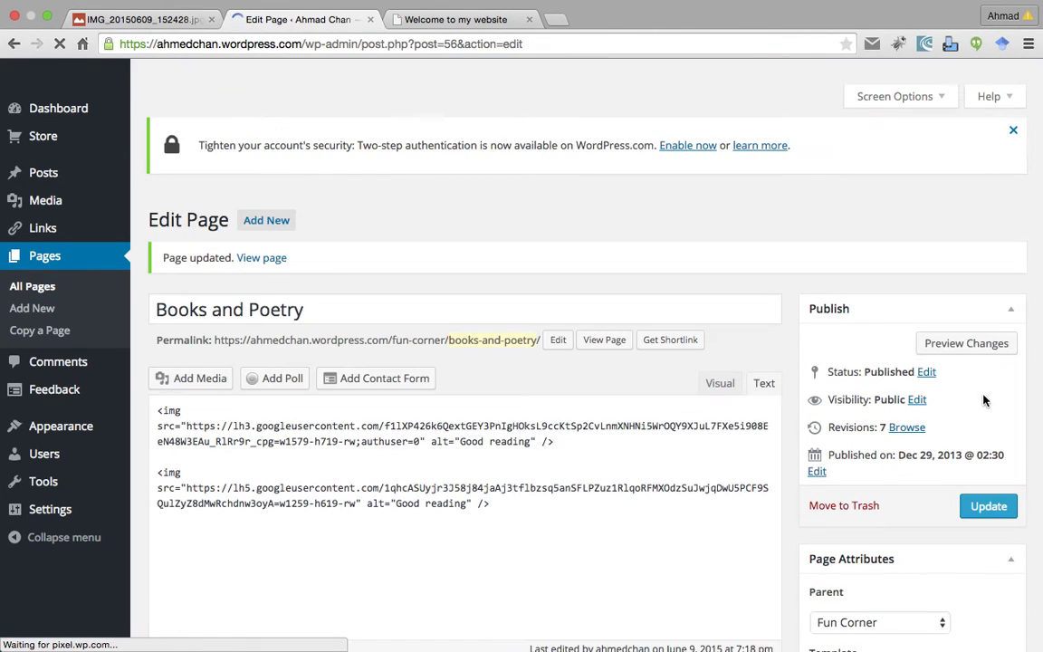
# View the Stumbling on Happiness cover on the live Fun Corner > Books and Poetry page.
pyautogui.click(453, 19)
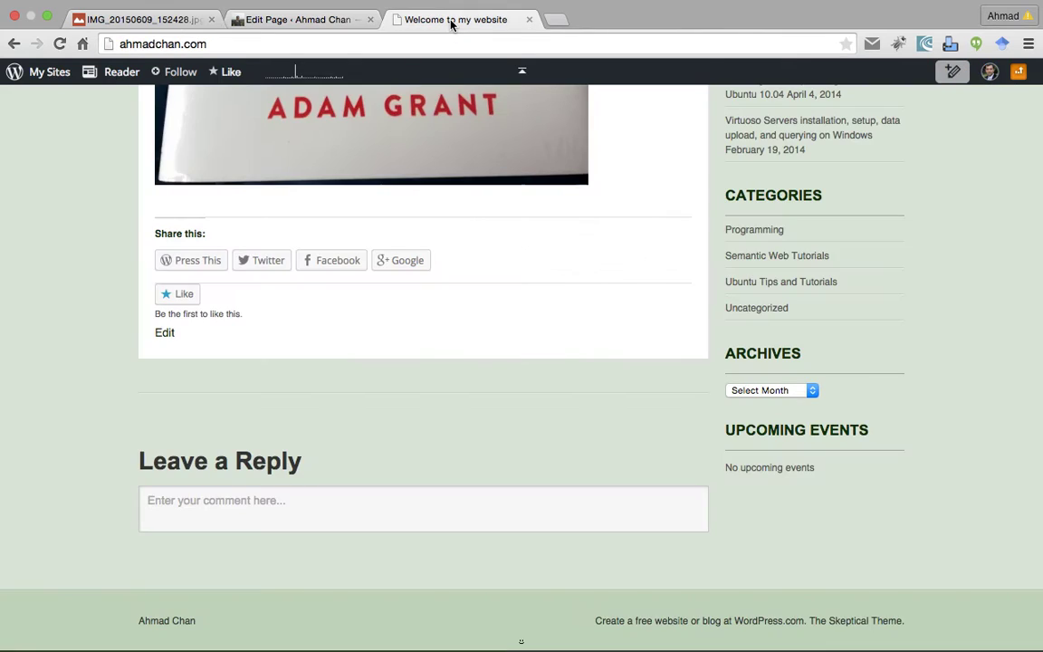
pyautogui.scroll(10, 48, 185)
pyautogui.scroll(5, 48, 185)
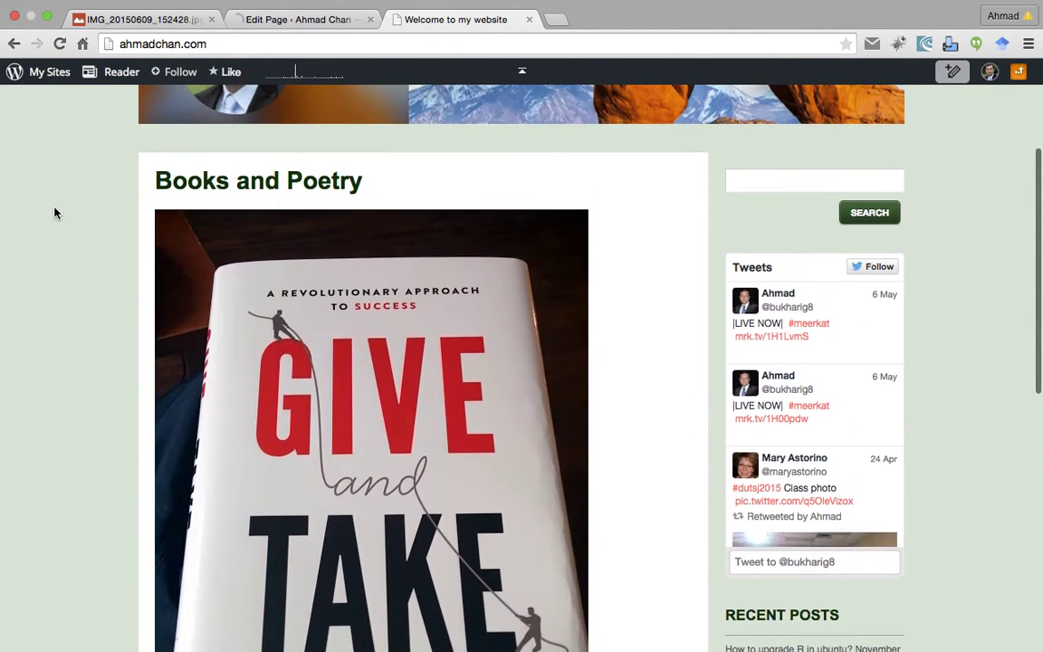
pyautogui.scroll(-5, 55, 212)
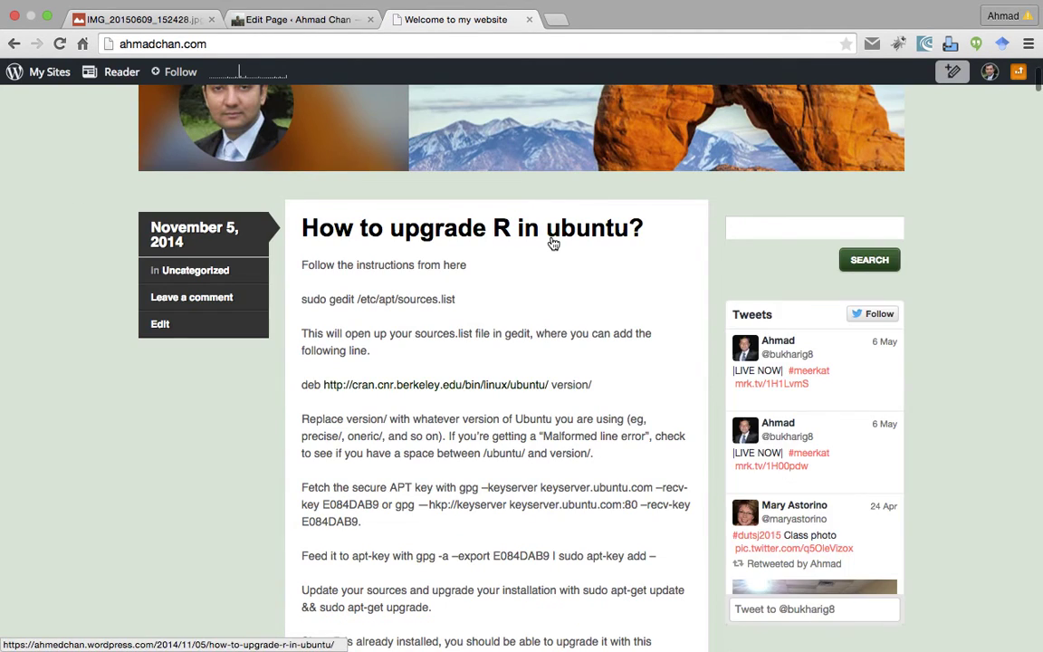
pyautogui.moveTo(632, 116)
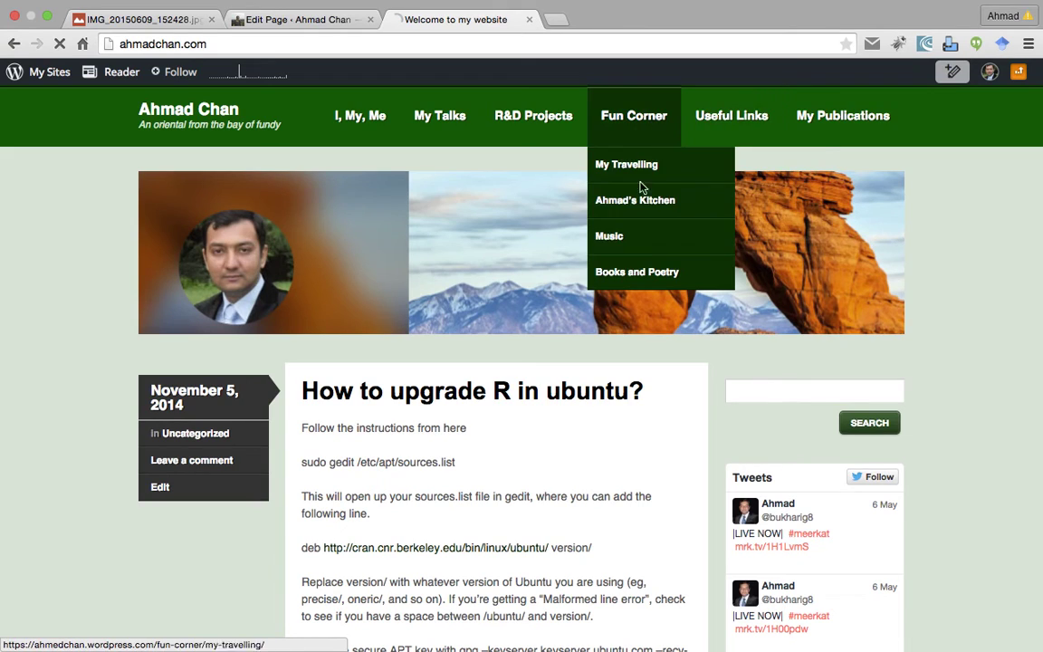
pyautogui.click(612, 273)
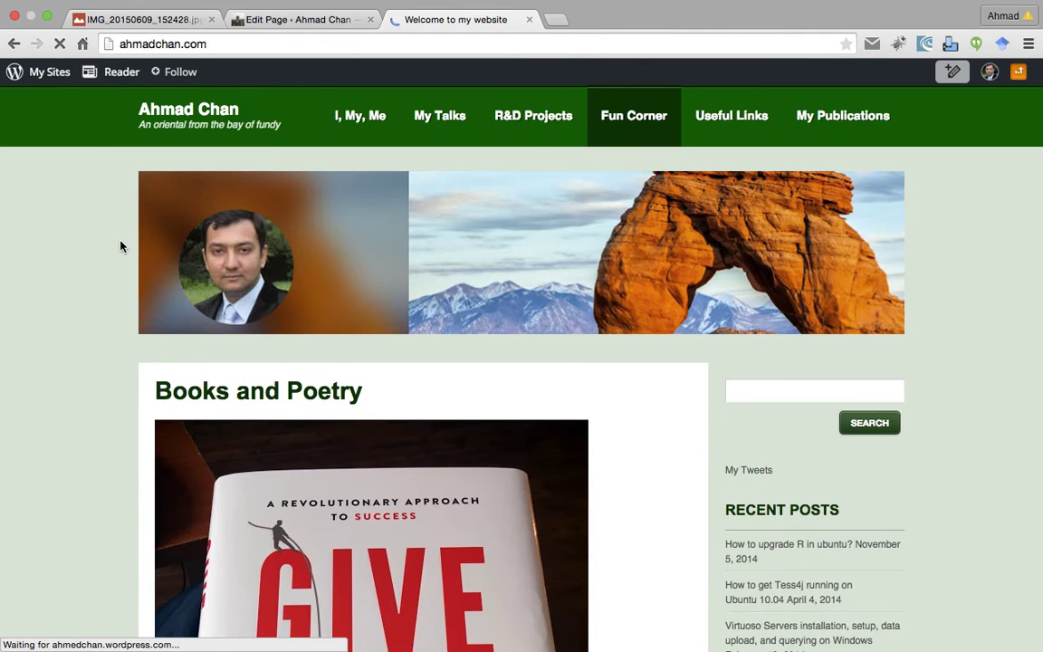
pyautogui.scroll(-5, 107, 216)
pyautogui.scroll(-5, 121, 246)
pyautogui.scroll(-2, 121, 245)
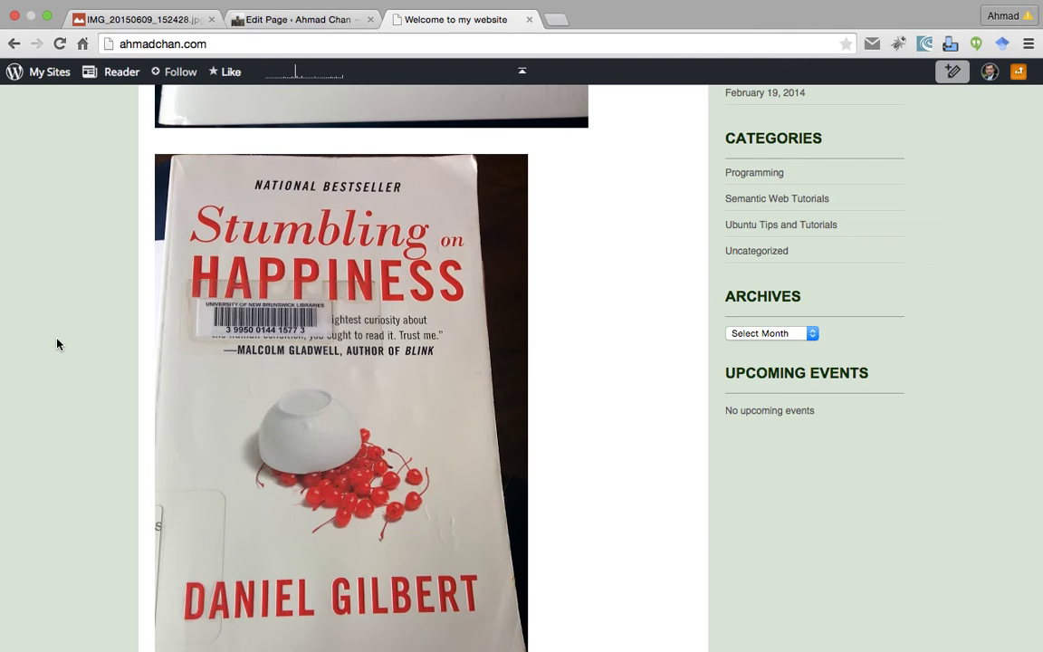
pyautogui.scroll(-3, 57, 343)
pyautogui.scroll(5, 57, 343)
pyautogui.scroll(2, 57, 343)
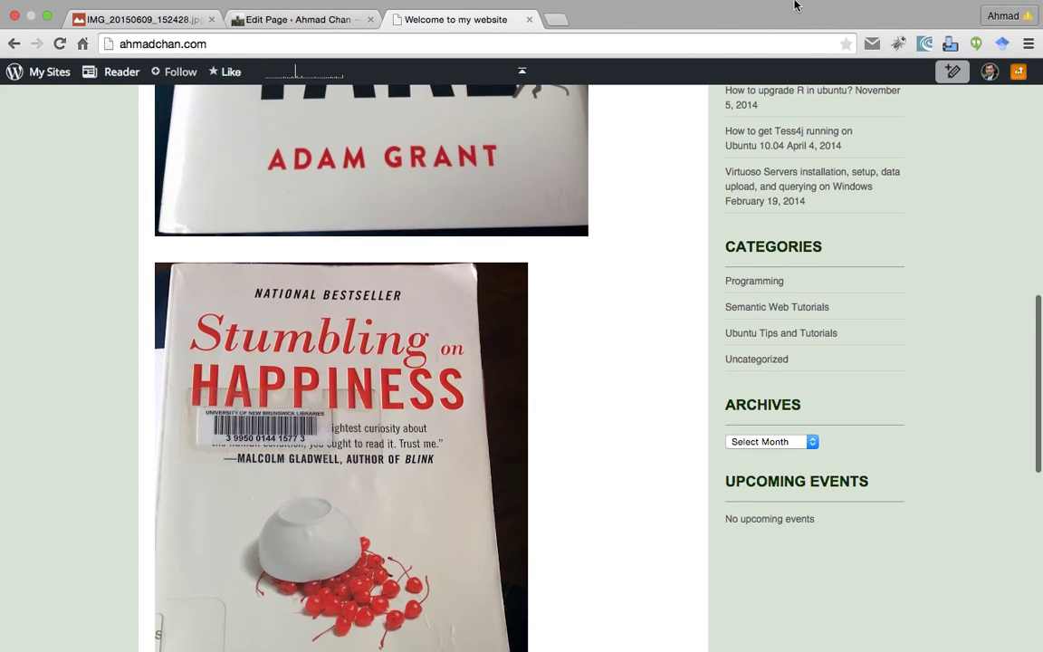